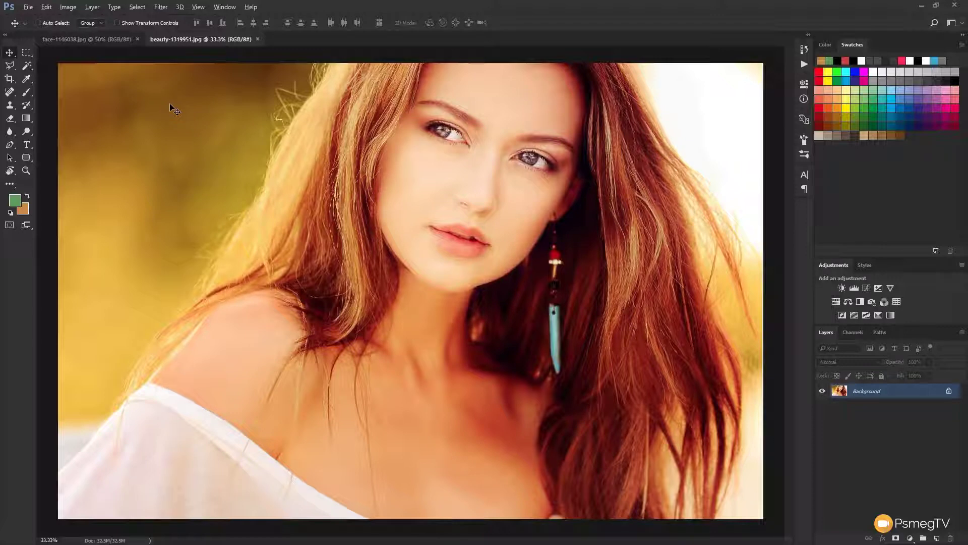
Open the portrait in Filter > Liquify and expand its Face-Aware Liquify panel
click(161, 7)
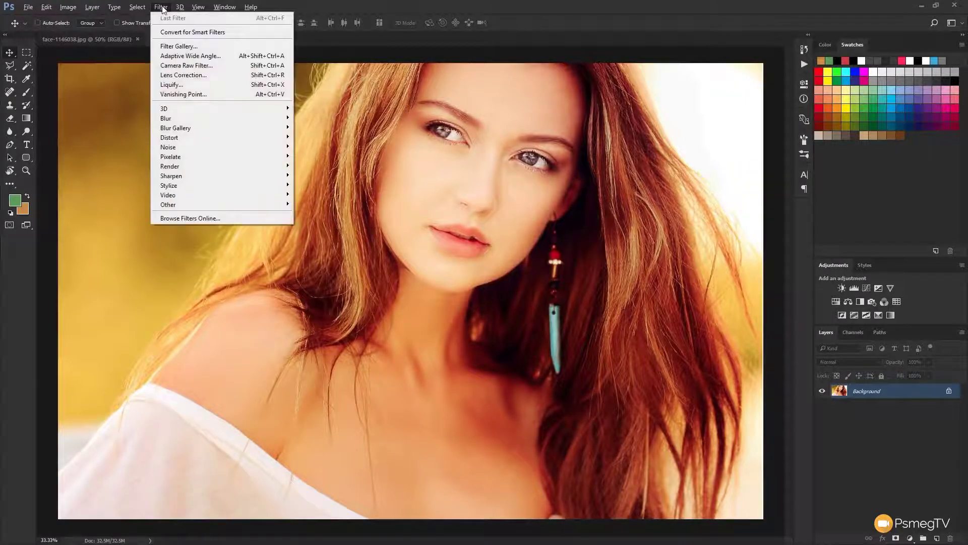
click(166, 85)
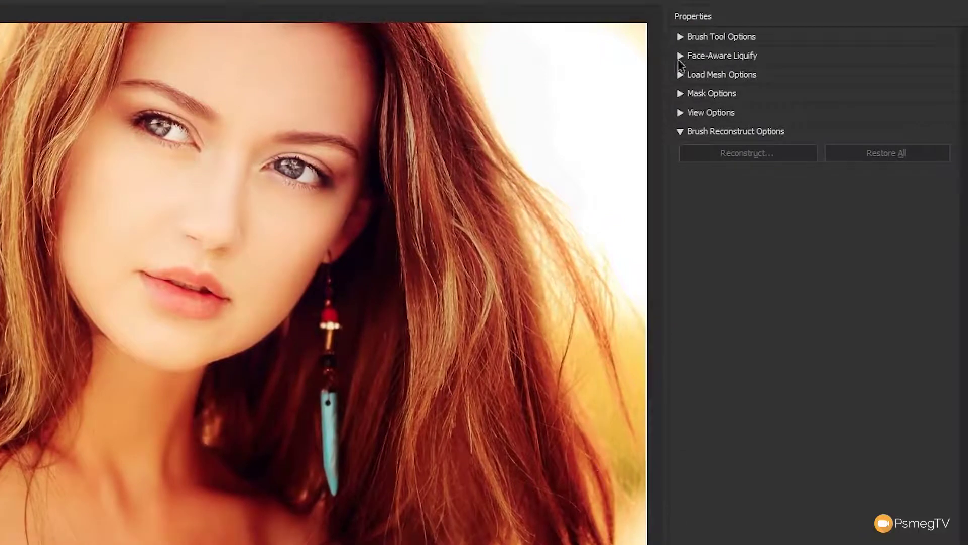
click(680, 56)
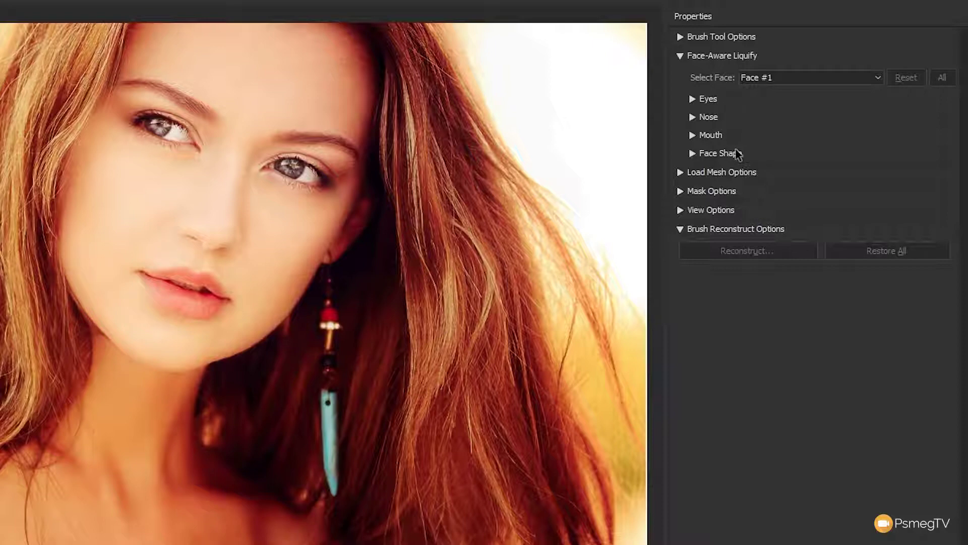
Expand the Eyes settings and zoom the preview in on the portrait's eyes
click(694, 100)
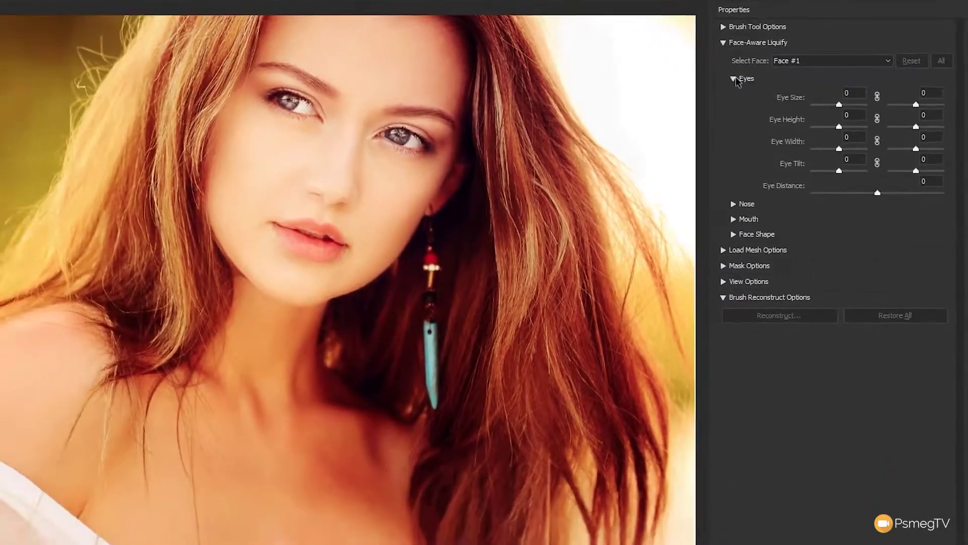
key(ctrl+plus)
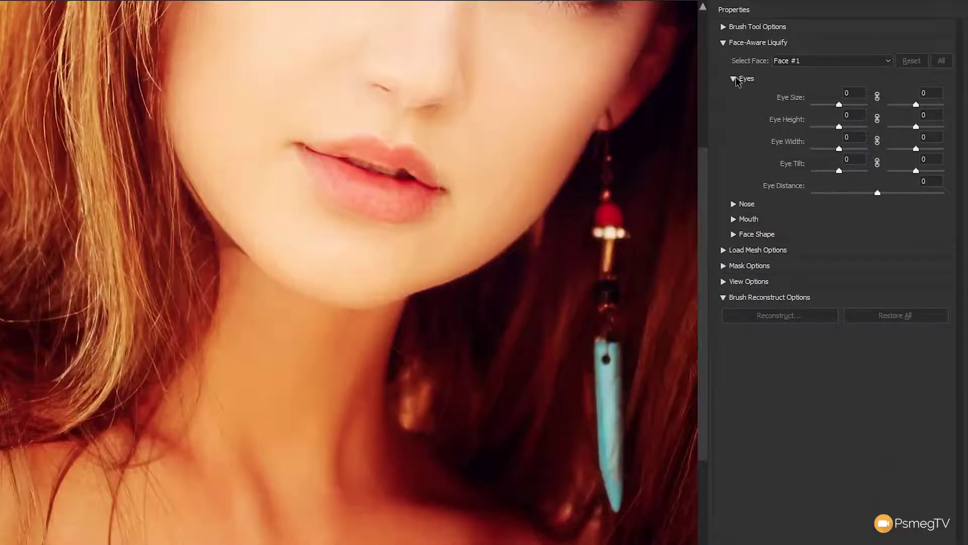
mouse_move(619, 162)
mouse_down()
mouse_move(536, 222)
mouse_move(457, 421)
mouse_up()
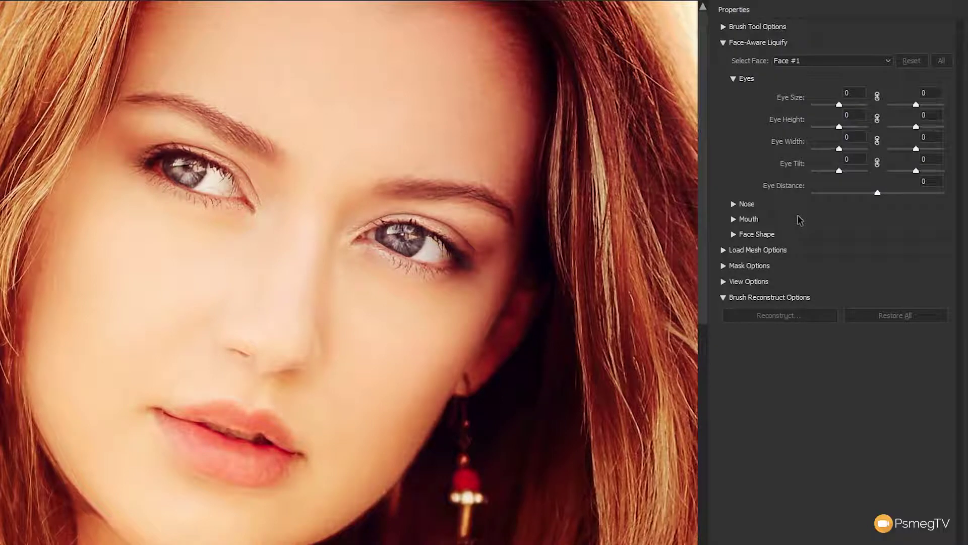
Try shrinking the left eye, then both eyes, resetting Eye Size to 0 each time
click(839, 105)
mouse_move(839, 104)
mouse_down()
mouse_move(803, 108)
mouse_move(876, 107)
mouse_move(804, 112)
mouse_move(838, 106)
mouse_up()
text(0)
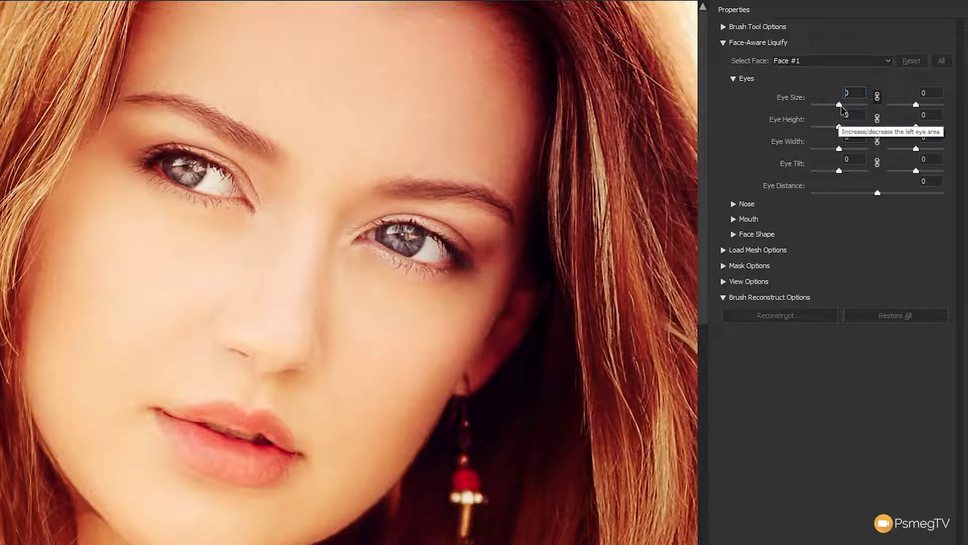
mouse_move(841, 107)
mouse_down()
mouse_move(818, 111)
mouse_move(865, 108)
mouse_move(847, 108)
mouse_up()
text(0)
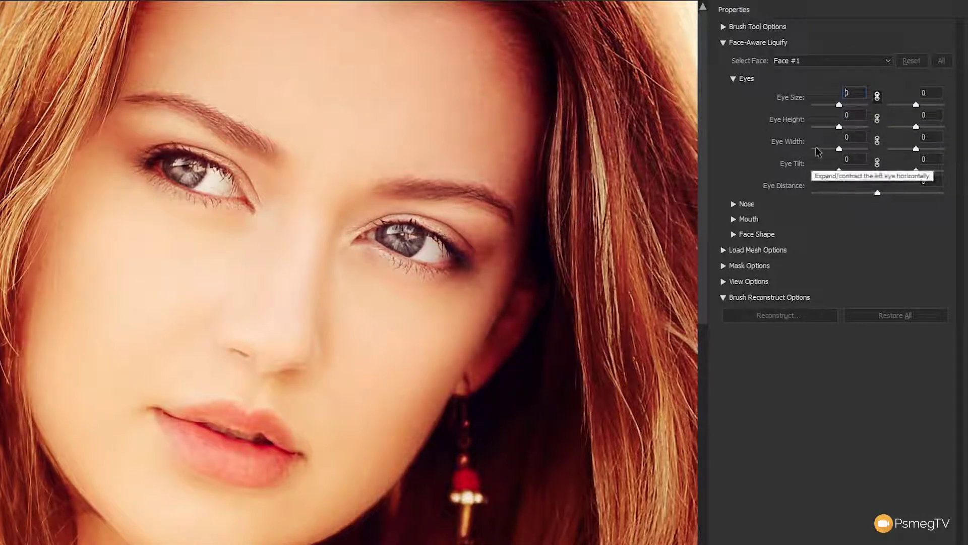
Link both Eye Heights, try -100, -20 and 20, then set Eye Height to 0
click(877, 118)
drag(839, 128, 812, 135)
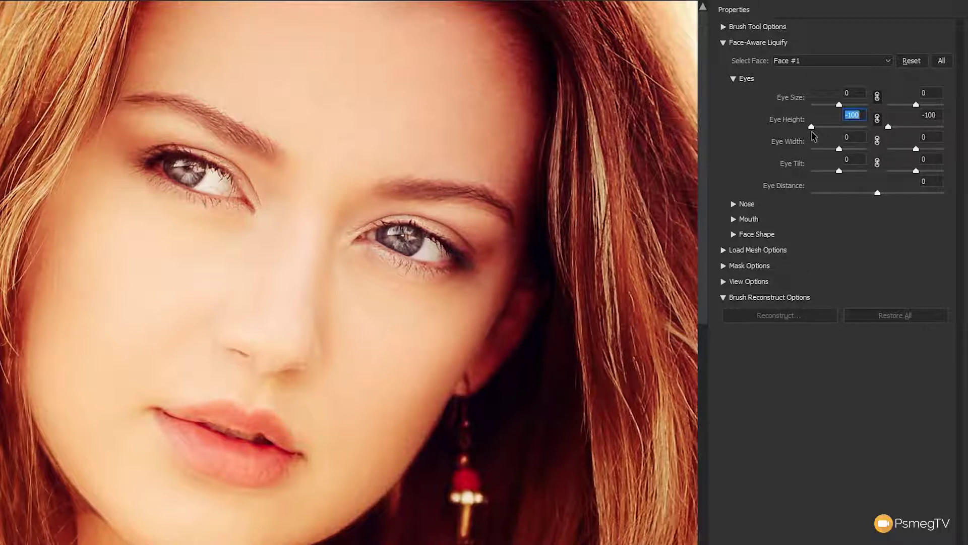
drag(811, 127, 833, 128)
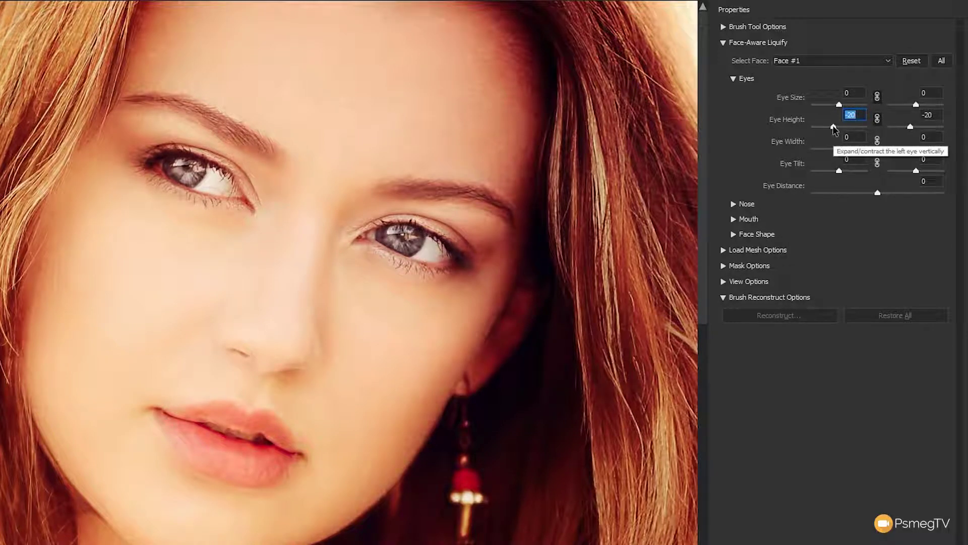
drag(842, 129, 845, 130)
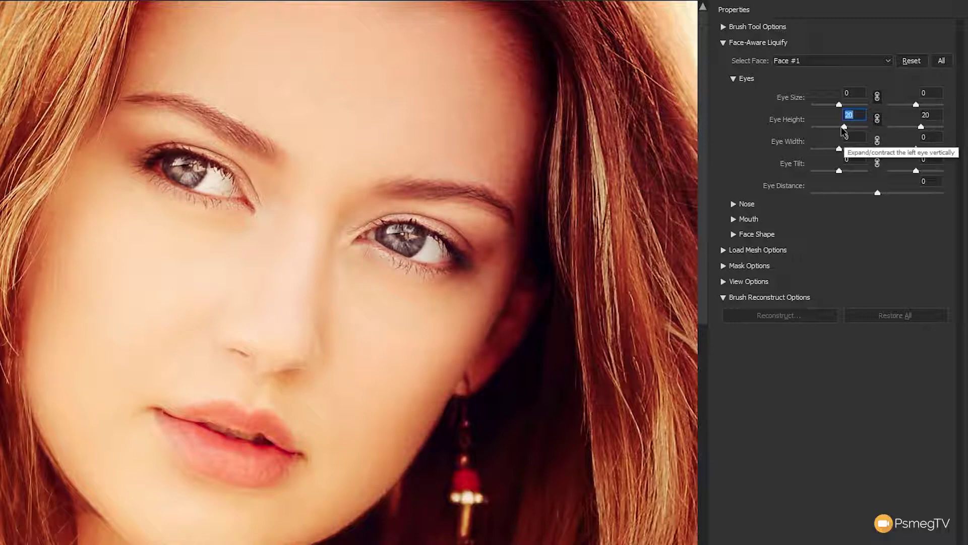
text(0)
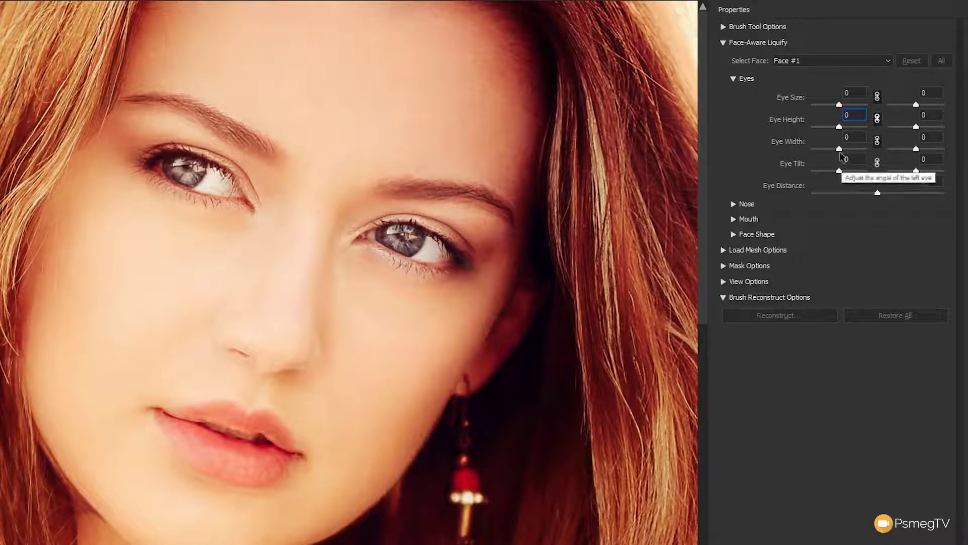
Set both Eye Widths to -20, return Eye Tilt to 0, and push Eye Distance near maximum
drag(849, 151, 854, 155)
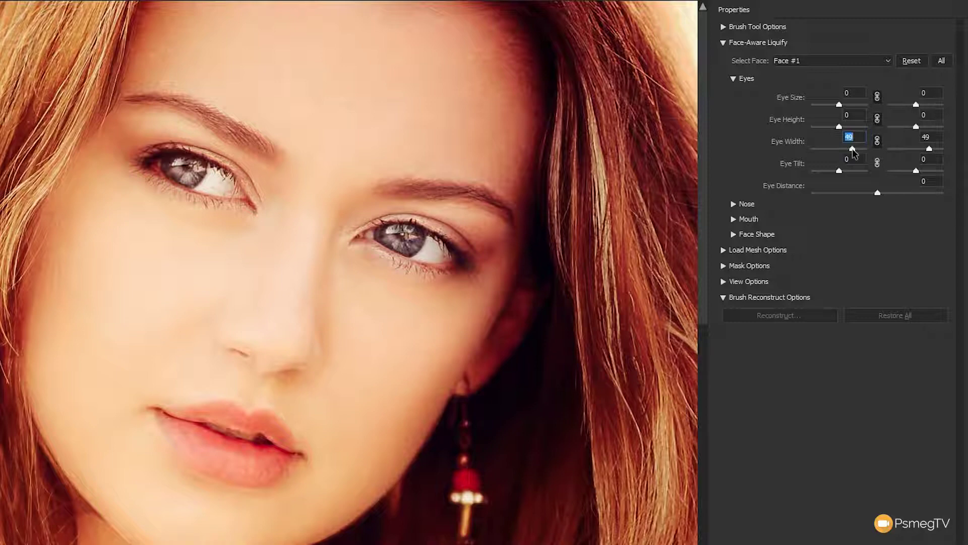
drag(852, 153, 835, 159)
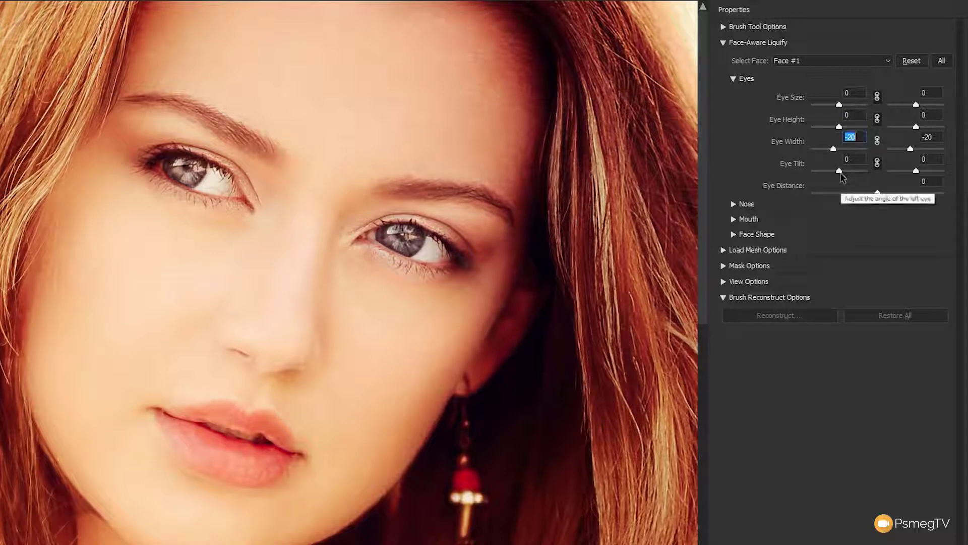
mouse_move(839, 171)
mouse_down()
mouse_move(859, 171)
mouse_move(844, 171)
mouse_up()
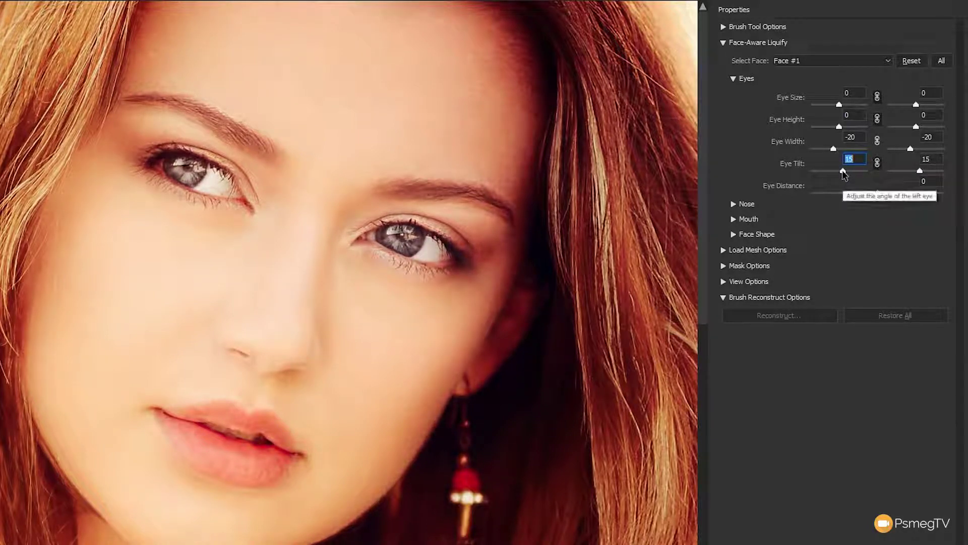
text(0)
mouse_move(879, 194)
mouse_down()
mouse_move(841, 200)
mouse_move(942, 193)
mouse_up()
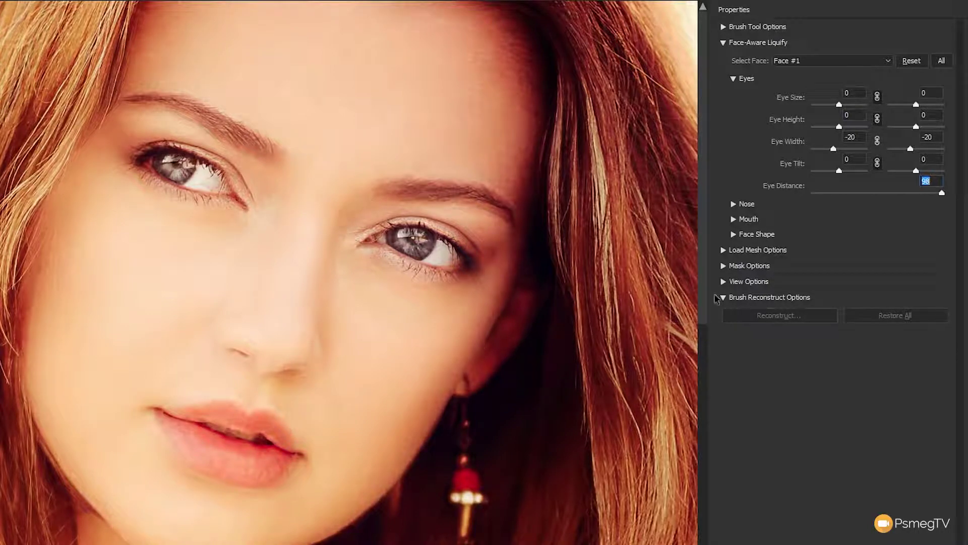
Return Eye Distance and both Eye Widths near 0, then swap the Eyes section for Nose
drag(942, 195, 878, 206)
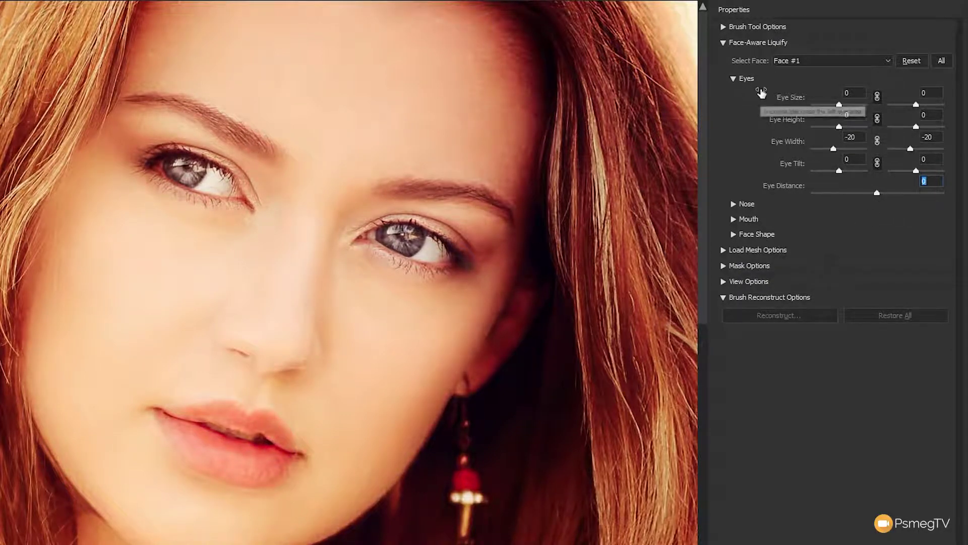
drag(834, 151, 839, 152)
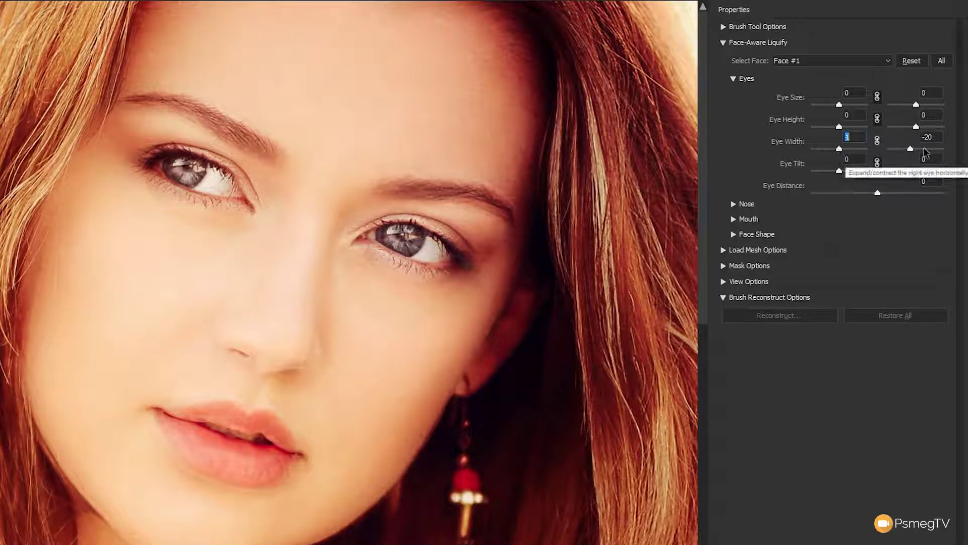
drag(911, 149, 915, 152)
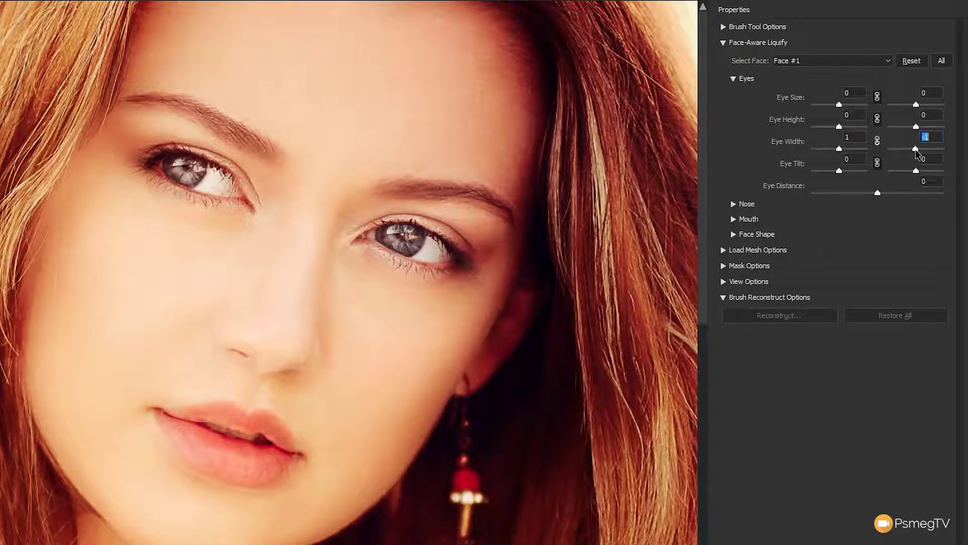
click(733, 79)
click(734, 94)
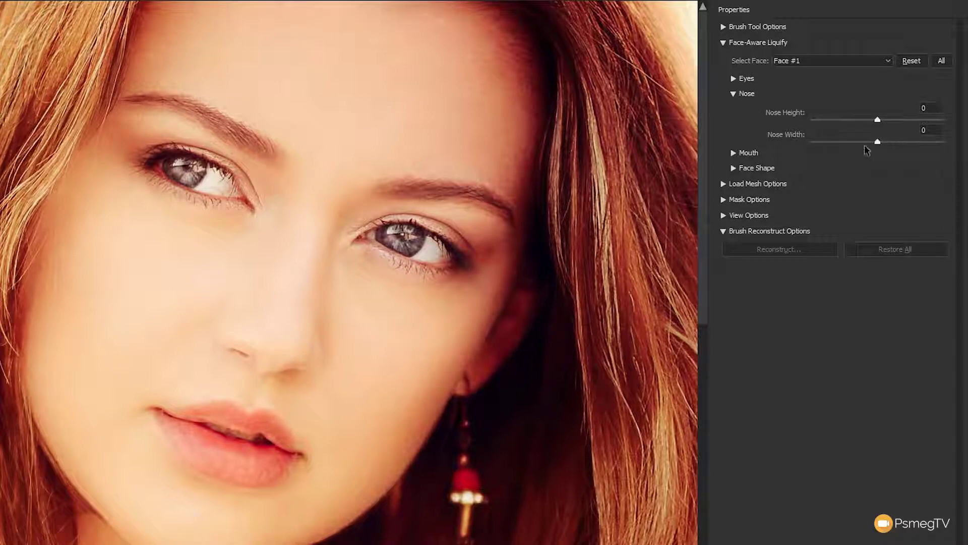
Test other Nose Height and Nose Width values, return both to 0, and collapse Nose
click(878, 120)
mouse_move(876, 125)
mouse_down()
mouse_move(824, 130)
mouse_move(917, 123)
mouse_move(903, 123)
mouse_up()
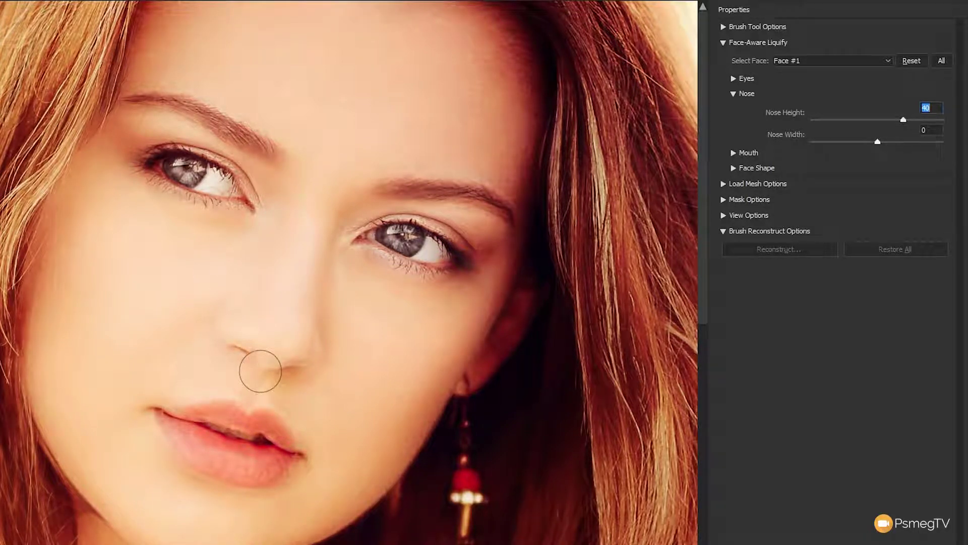
click(877, 143)
drag(878, 143, 872, 143)
drag(860, 146, 907, 147)
text(0)
drag(904, 120, 879, 124)
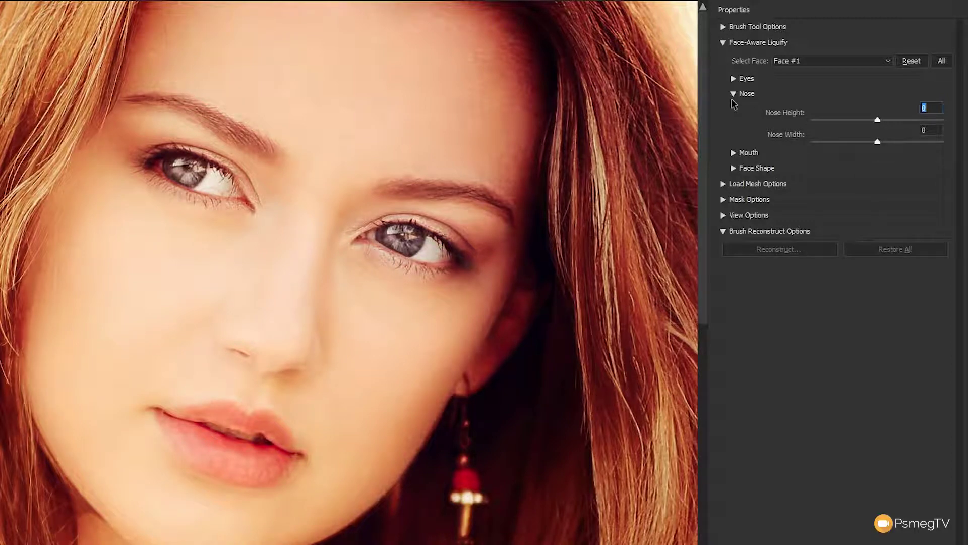
click(734, 94)
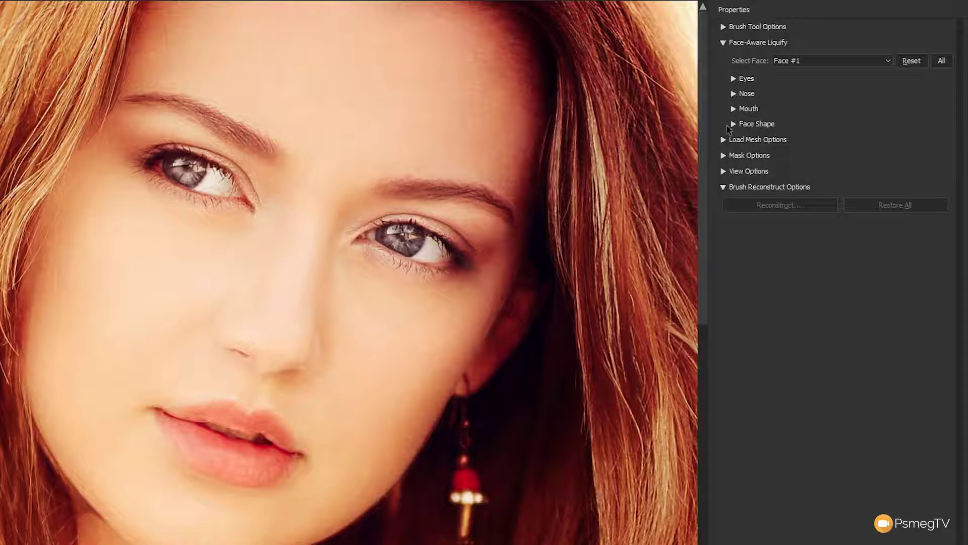
Expand the Mouth settings and set Smile to a slight frown at -16
click(734, 110)
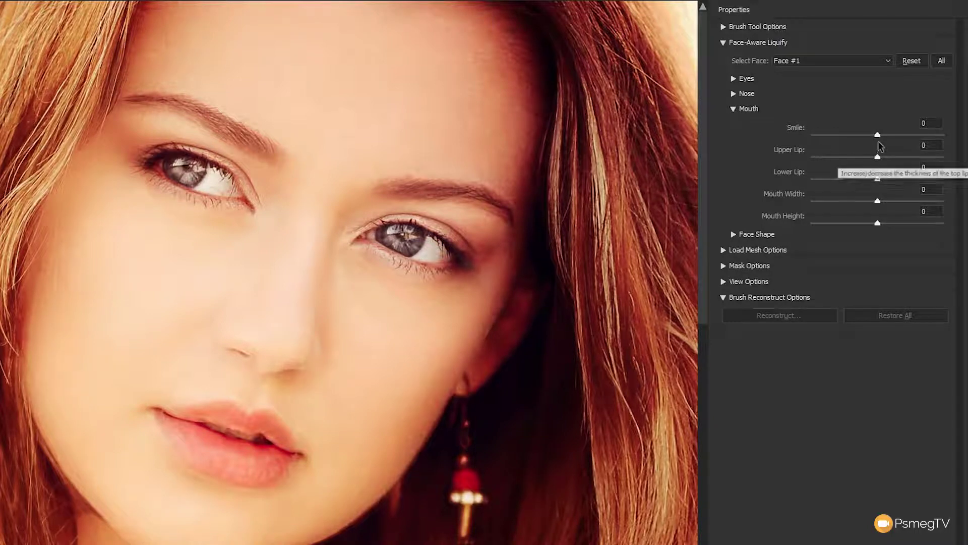
drag(879, 136, 896, 137)
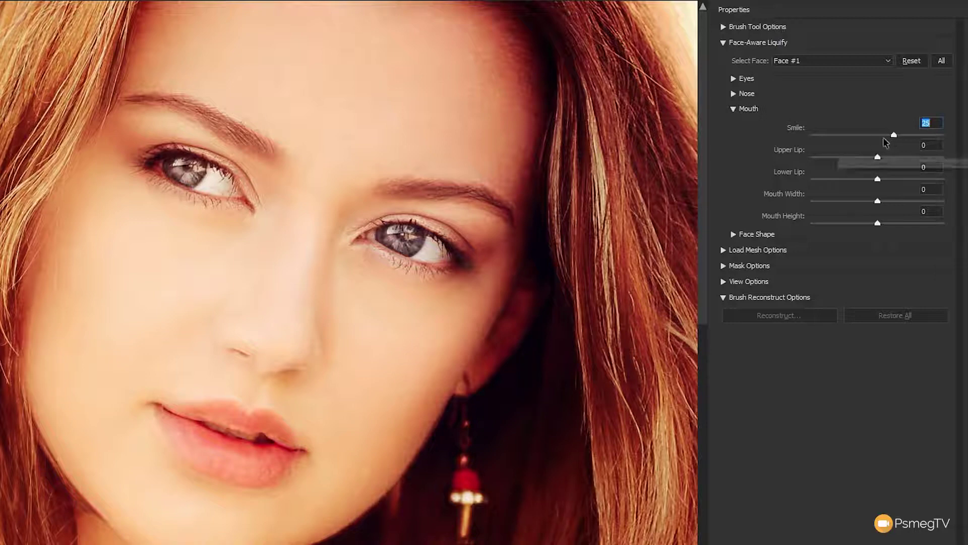
drag(895, 135, 813, 148)
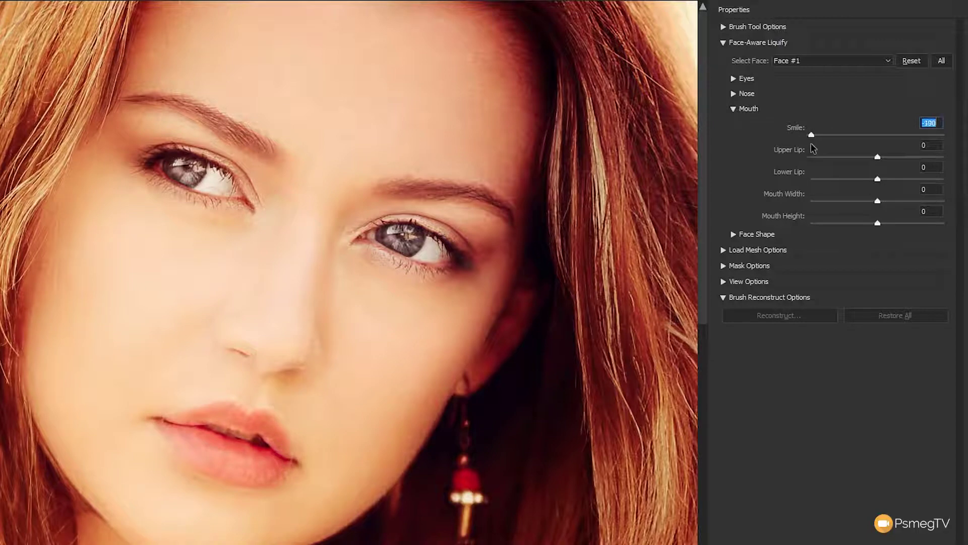
drag(813, 148, 871, 149)
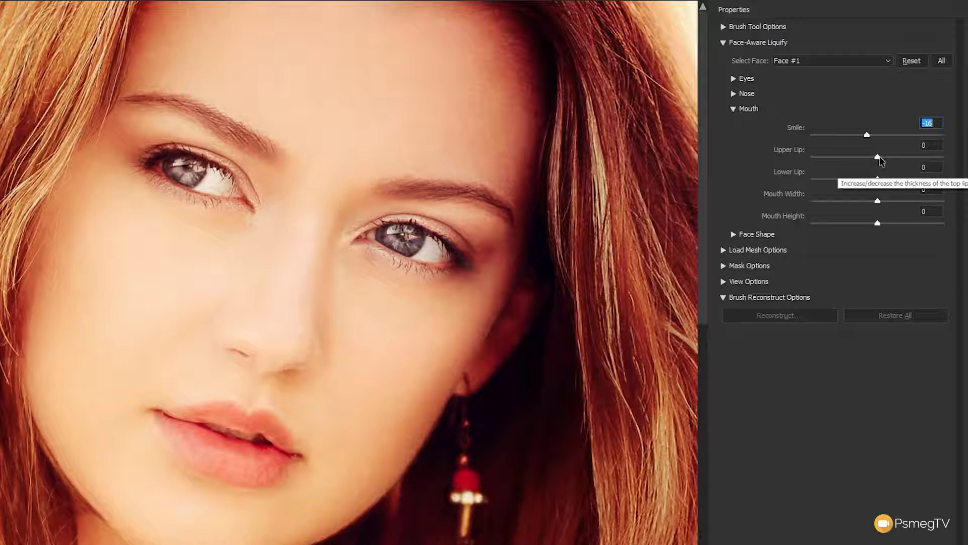
Set Upper Lip to 35 and Lower Lip to 56
drag(879, 160, 822, 163)
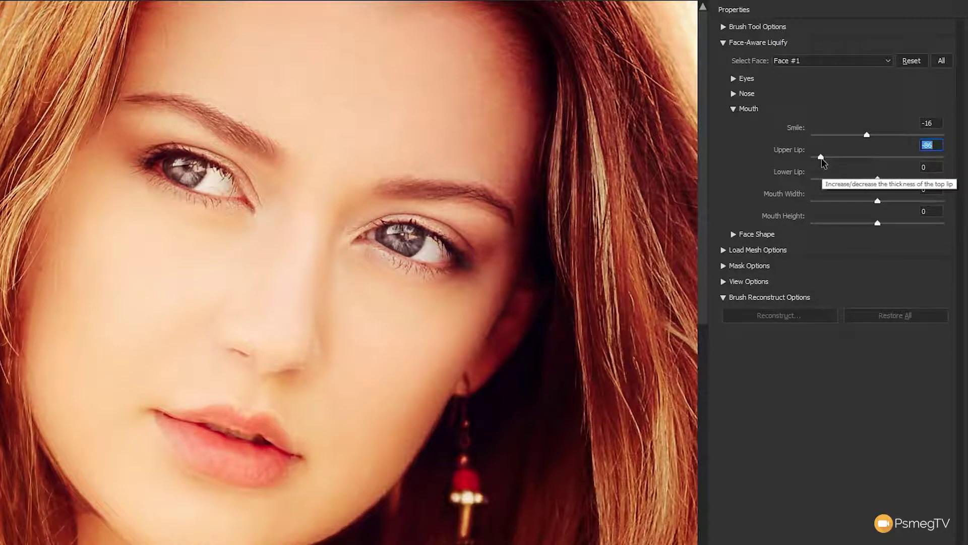
drag(821, 158, 872, 163)
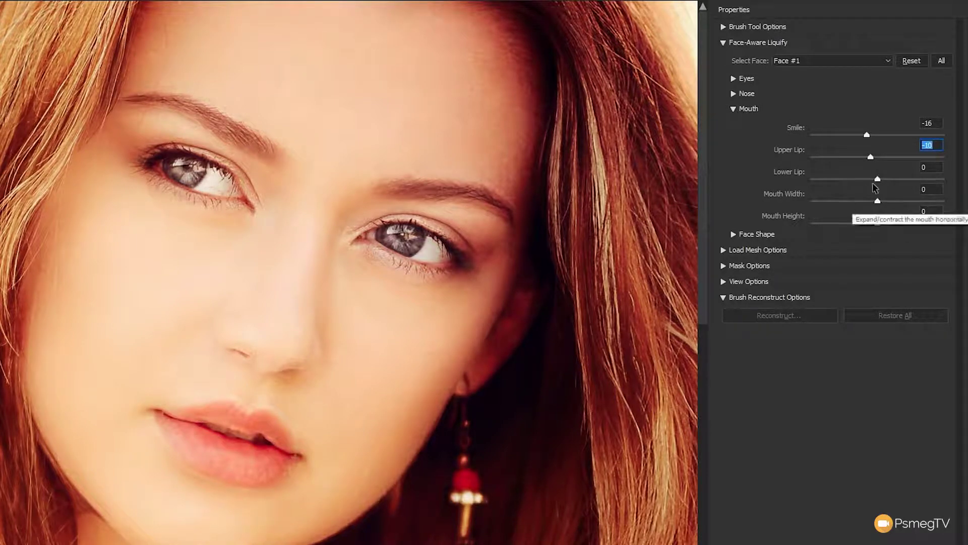
drag(877, 179, 914, 184)
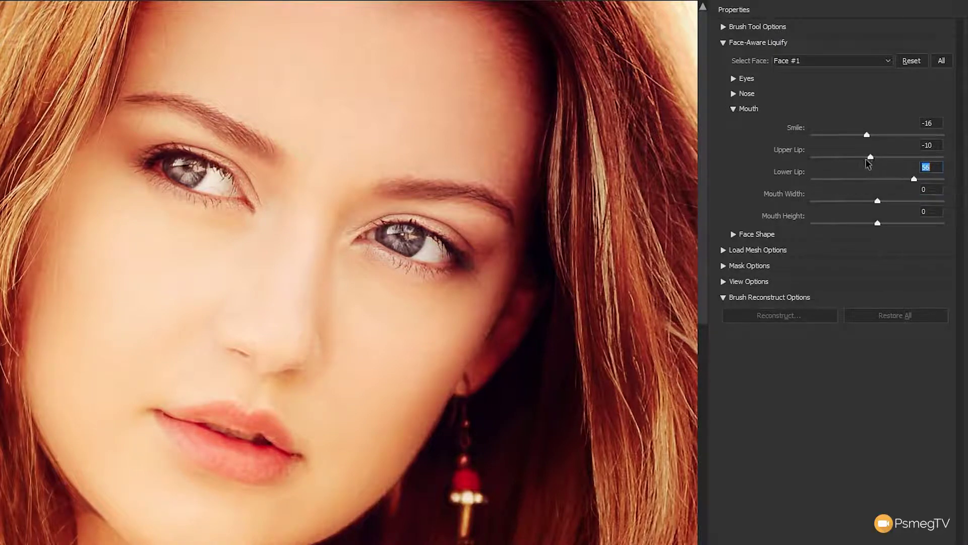
drag(867, 162, 901, 161)
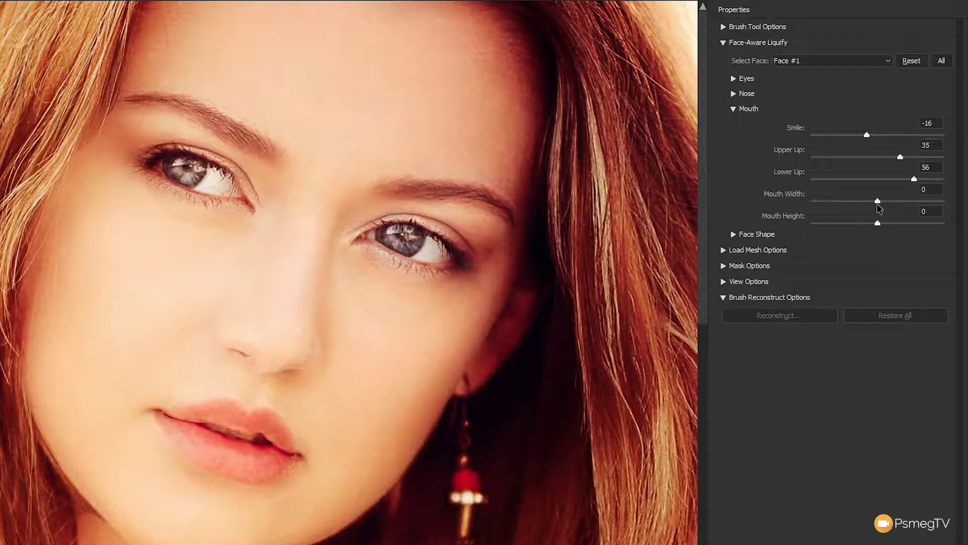
Set Mouth Width to 20 and Mouth Height to -53, confirming the value
drag(878, 204, 892, 200)
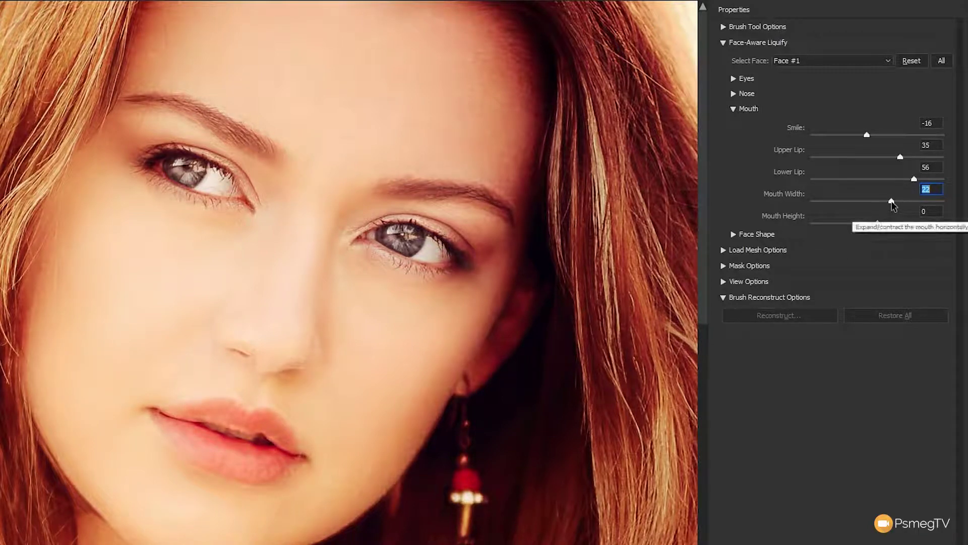
drag(892, 201, 872, 229)
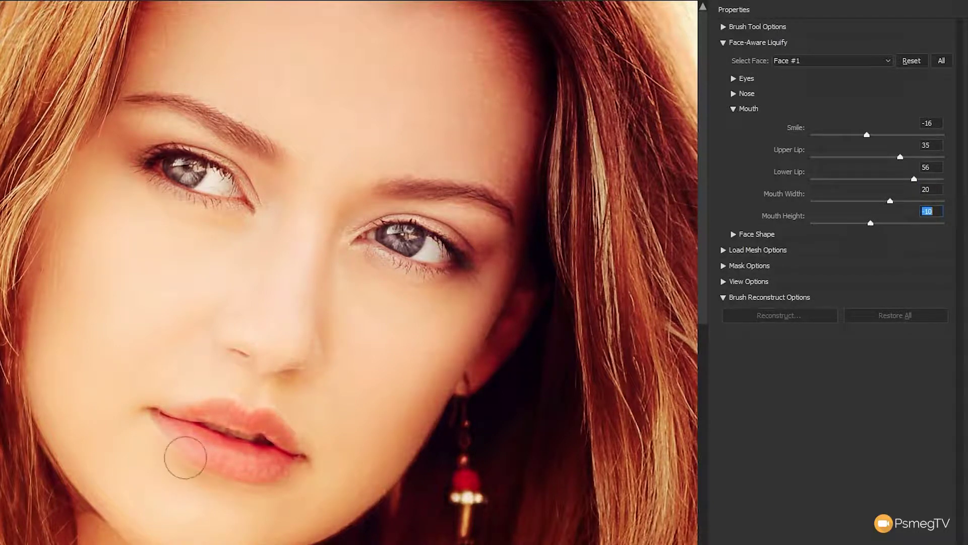
drag(873, 223, 926, 227)
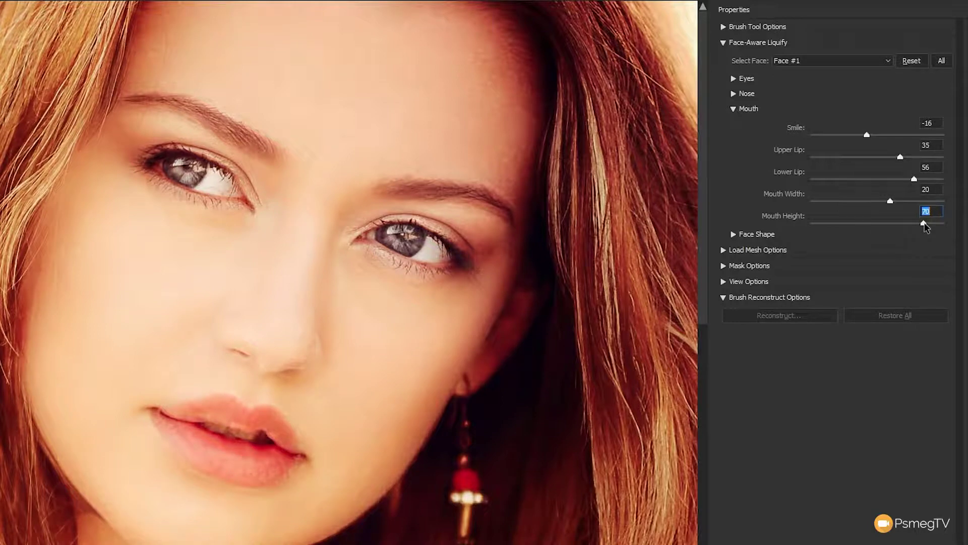
drag(925, 223, 845, 239)
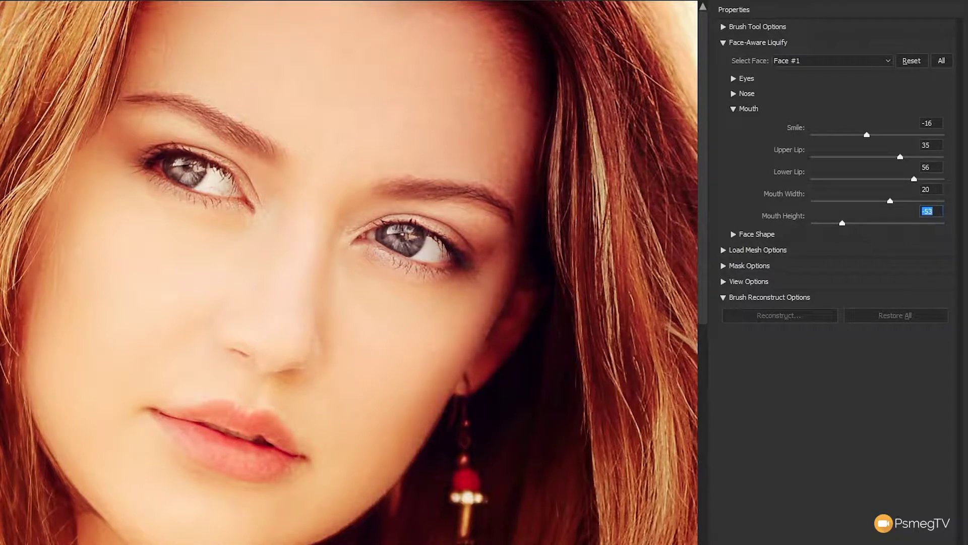
key(Return)
Swap Mouth for the Face Shape settings, zoom out, and try Forehead values before returning to 0
click(733, 109)
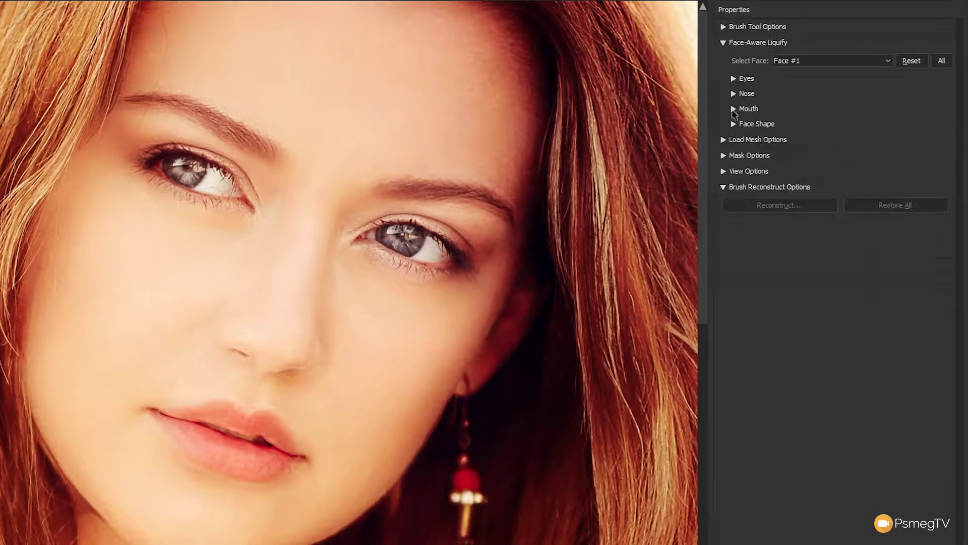
click(734, 124)
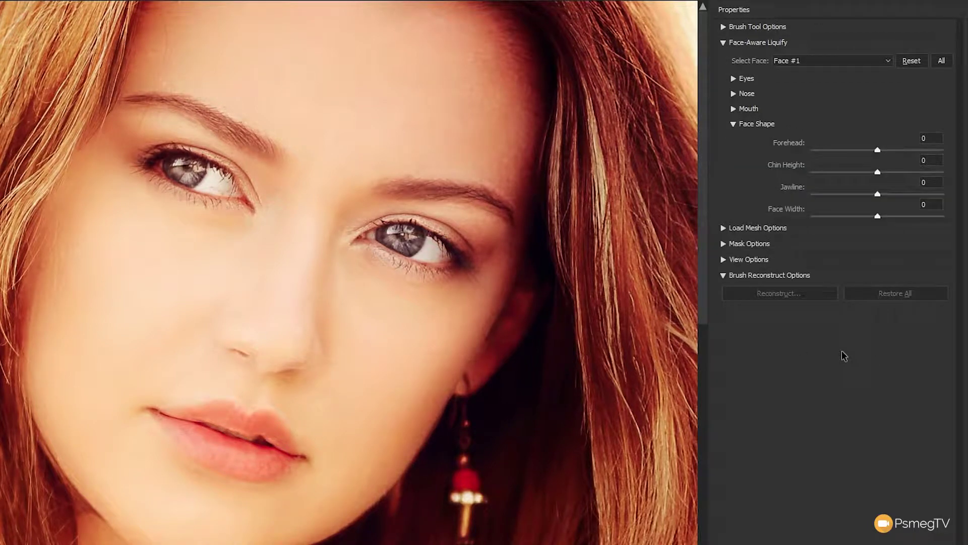
key(ctrl+minus)
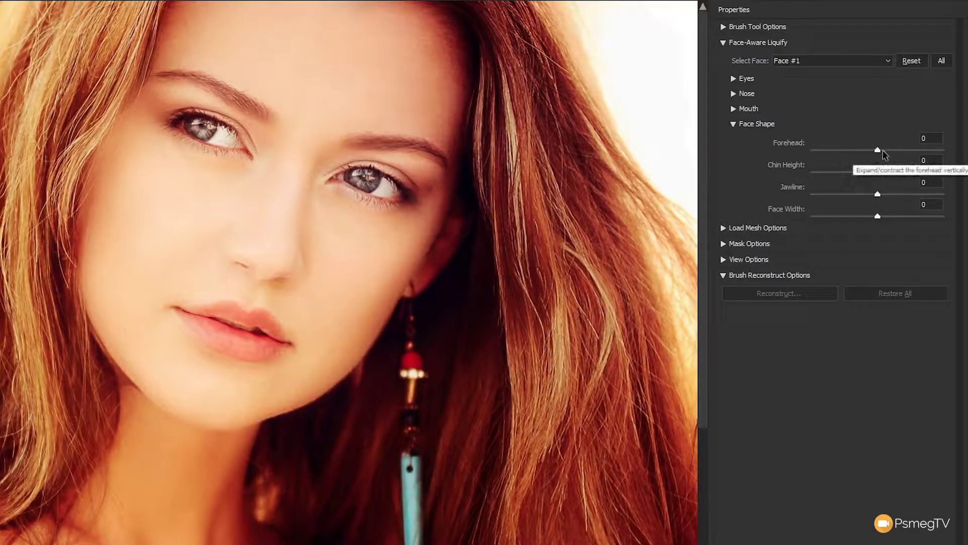
drag(879, 157, 873, 156)
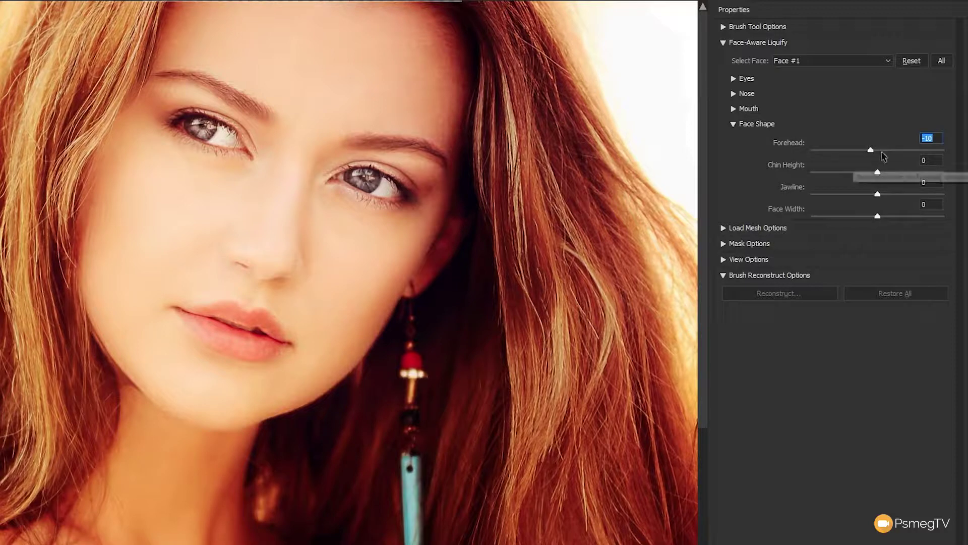
drag(872, 154, 895, 158)
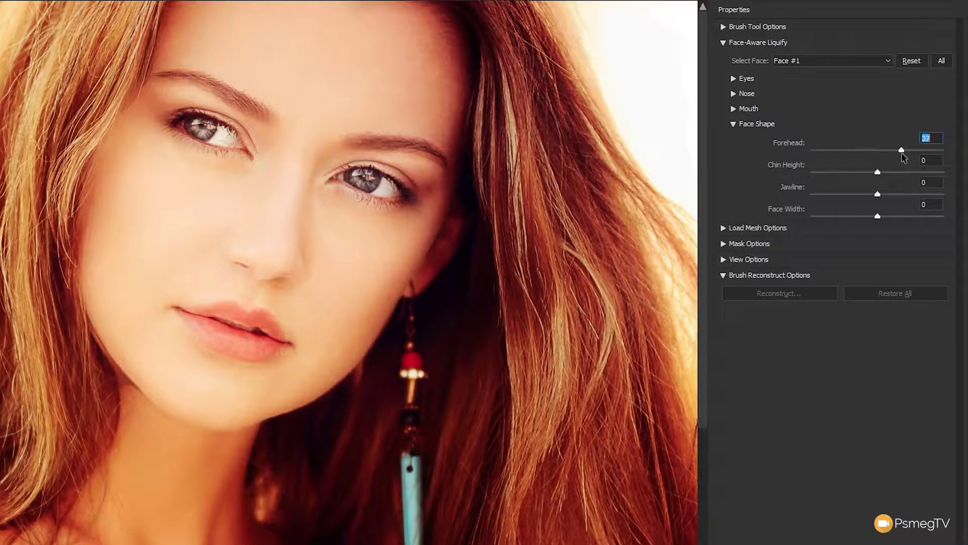
drag(908, 154, 878, 160)
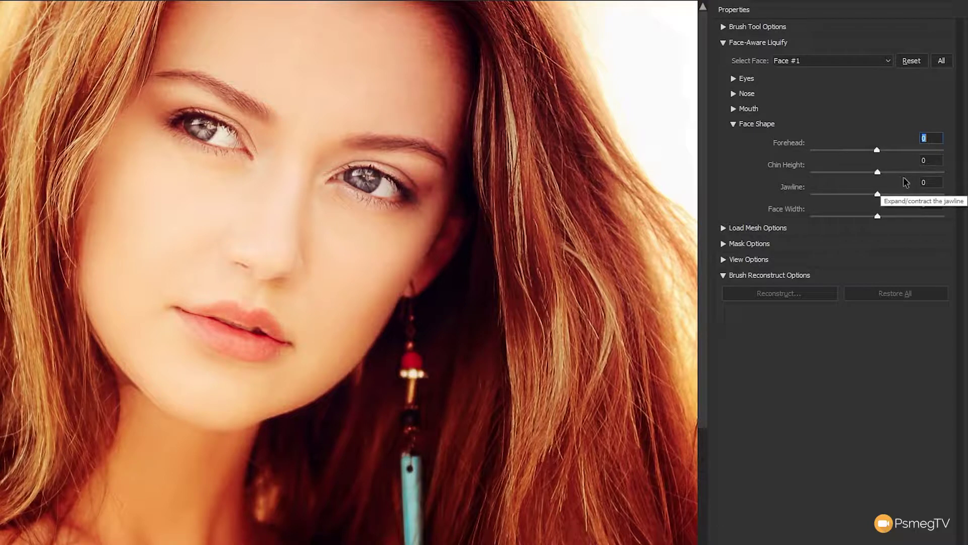
Reshape the lower face: Chin Height 32, Jawline -57, Face Width -11
drag(878, 173, 857, 203)
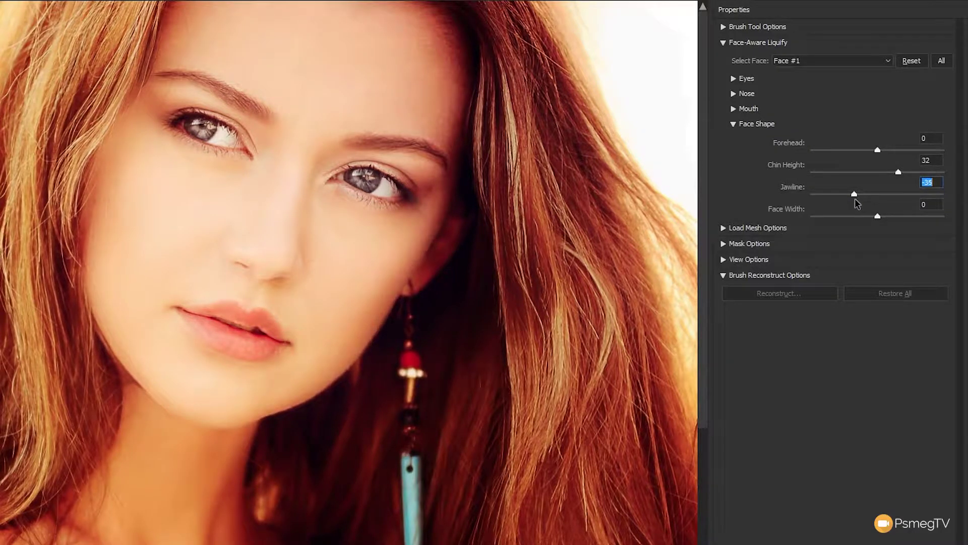
drag(855, 198, 876, 198)
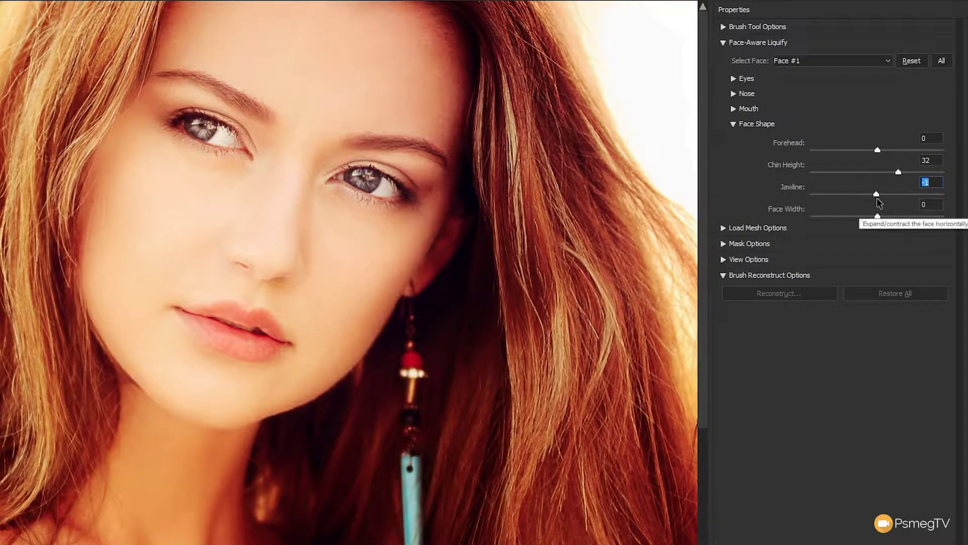
drag(875, 197, 839, 198)
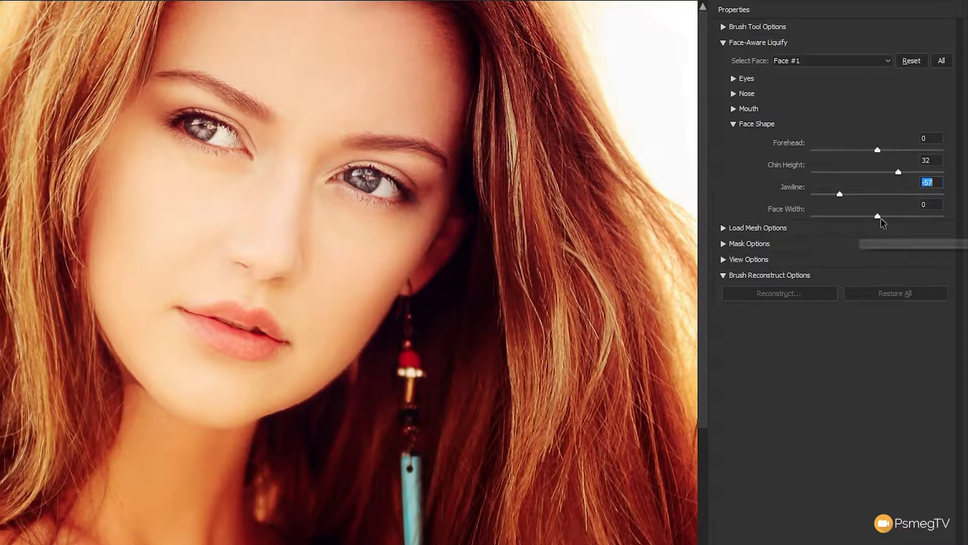
mouse_move(878, 216)
mouse_down()
mouse_move(859, 219)
mouse_move(947, 223)
mouse_move(871, 224)
mouse_up()
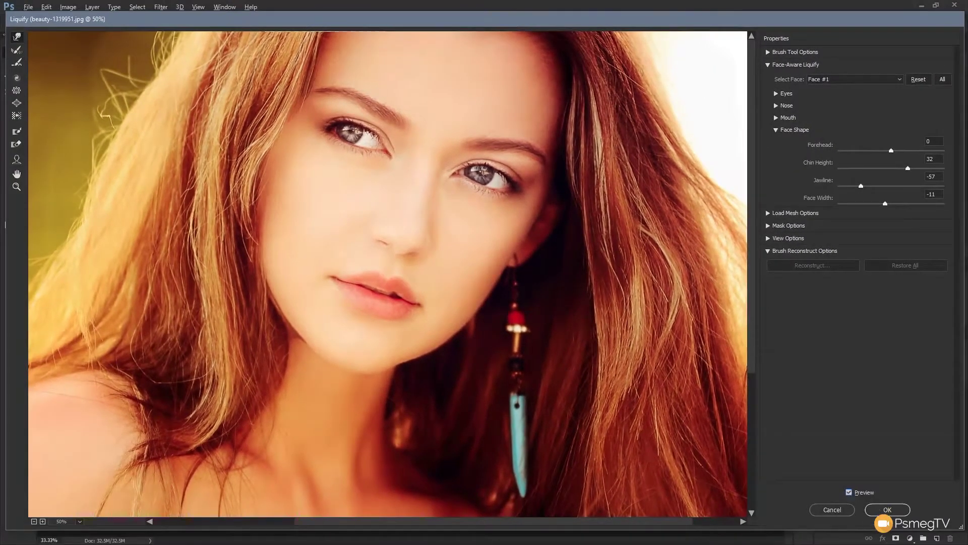
Commit the Face-Aware Liquify edits, then toggle Ctrl+Z to compare the original and reshaped face
click(886, 509)
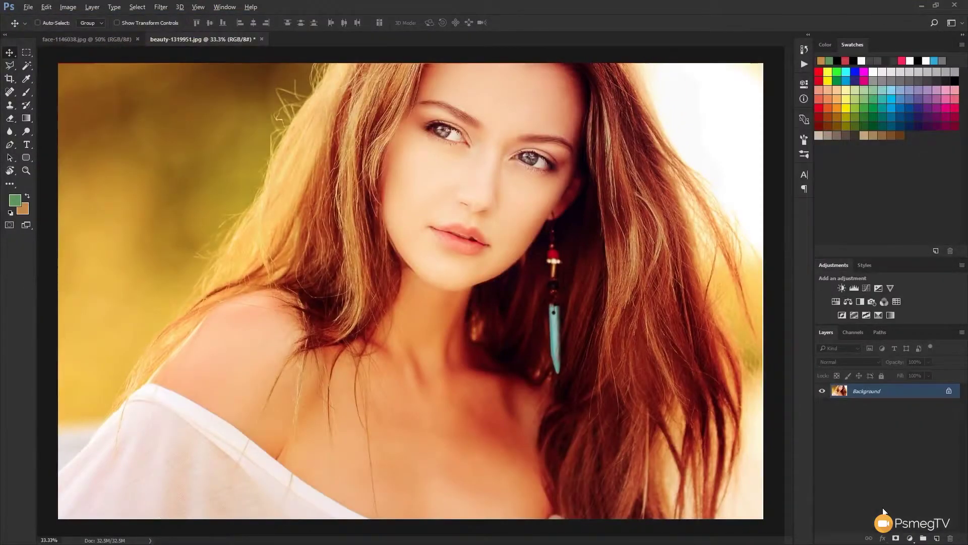
key(ctrl)
key(ctrl+z)
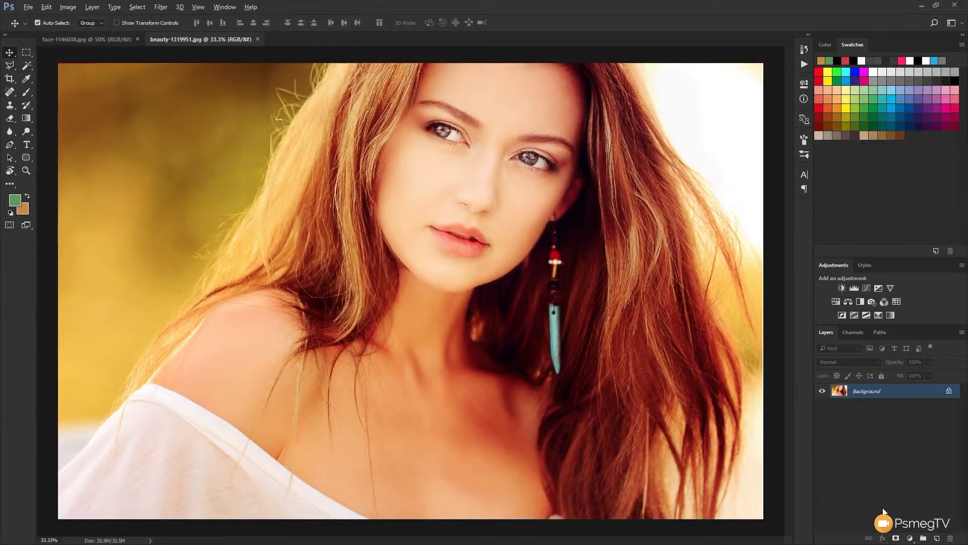
key(ctrl+z)
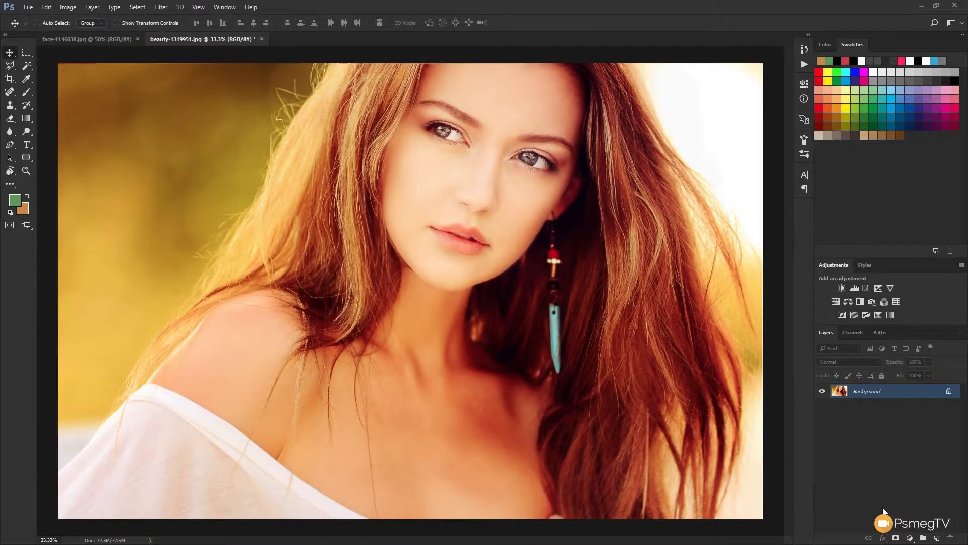